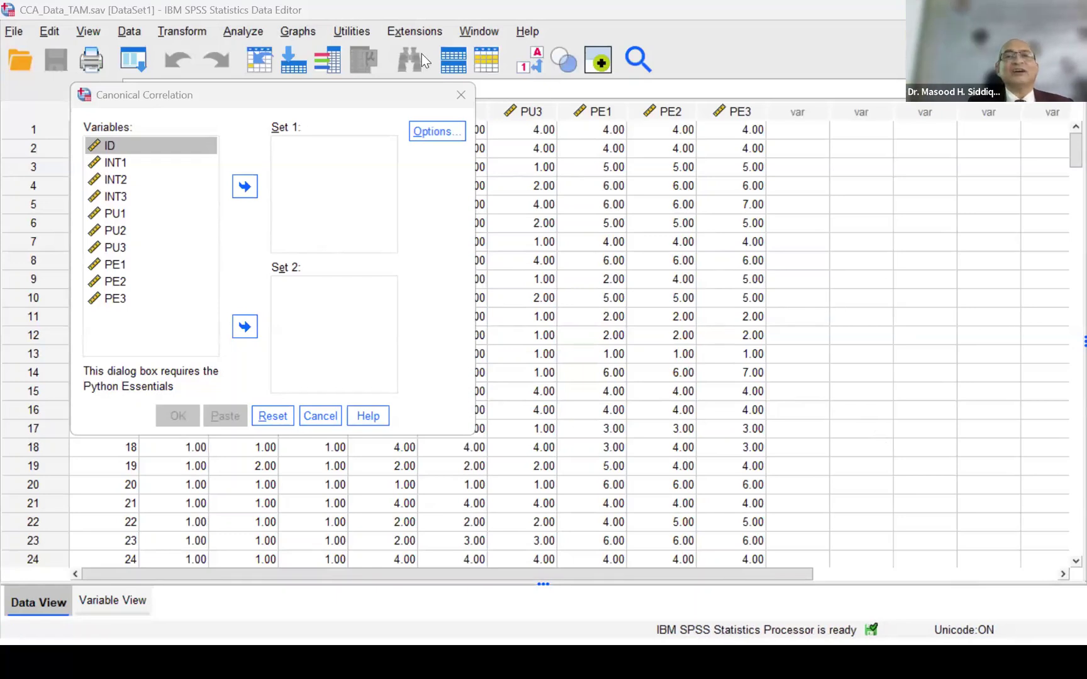
# - Close the current dialog and start a new Canonical Correlation analysis, placing its dialog clear of the first data columns
pyautogui.click(460, 94)
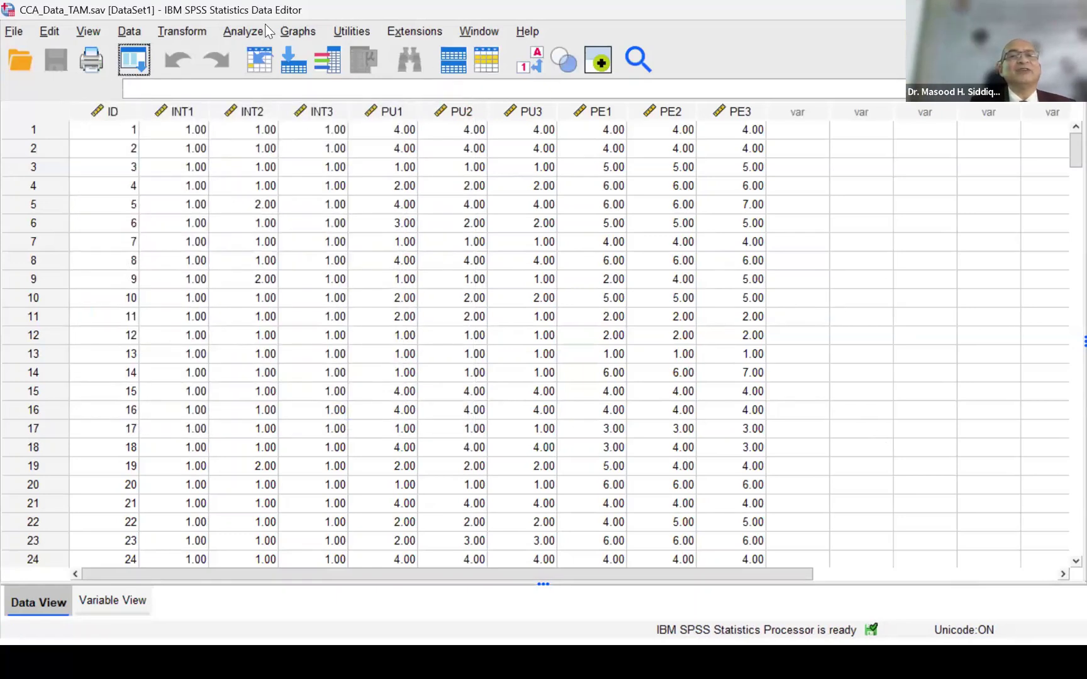
pyautogui.click(239, 33)
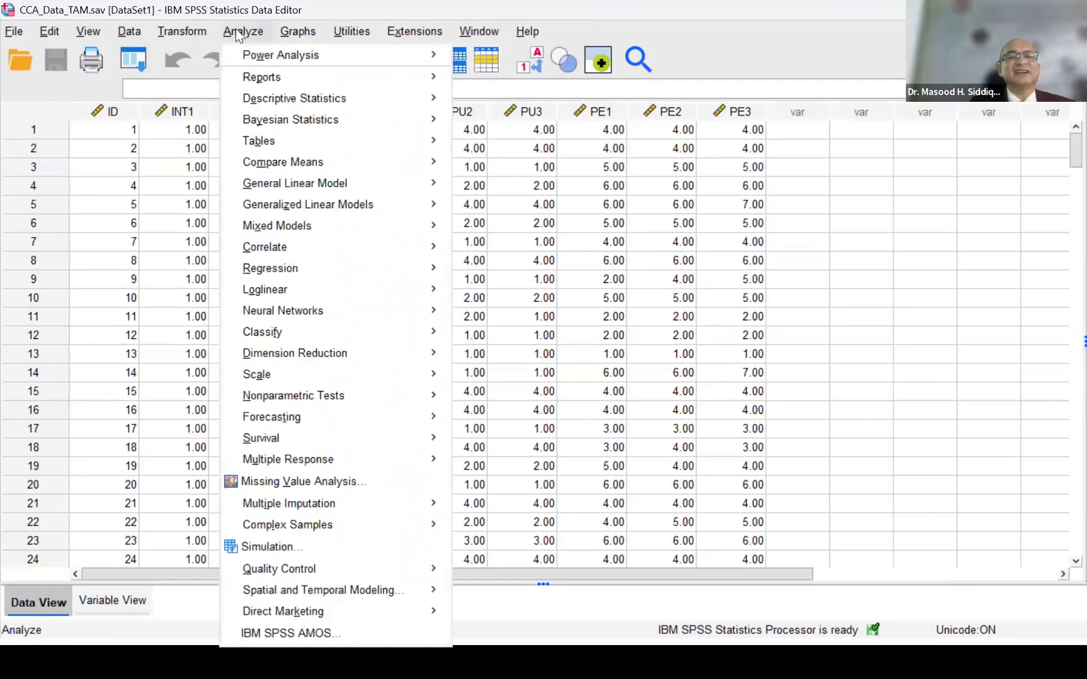
pyautogui.moveTo(290, 255)
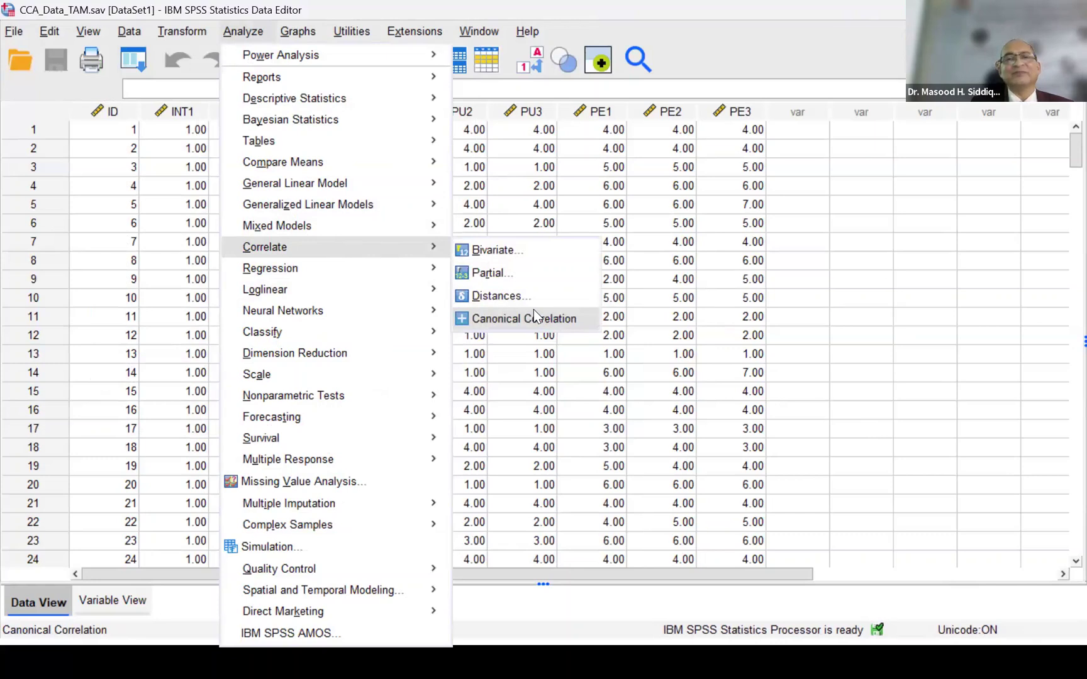
pyautogui.click(533, 310)
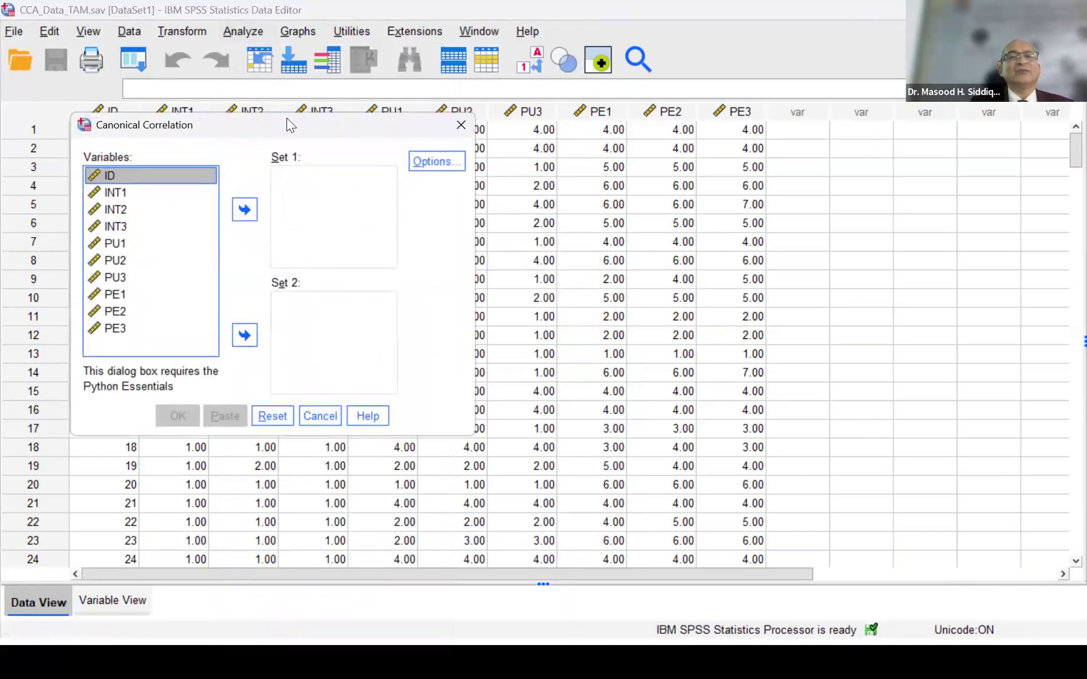
pyautogui.moveTo(289, 124); pyautogui.dragTo(516, 63)
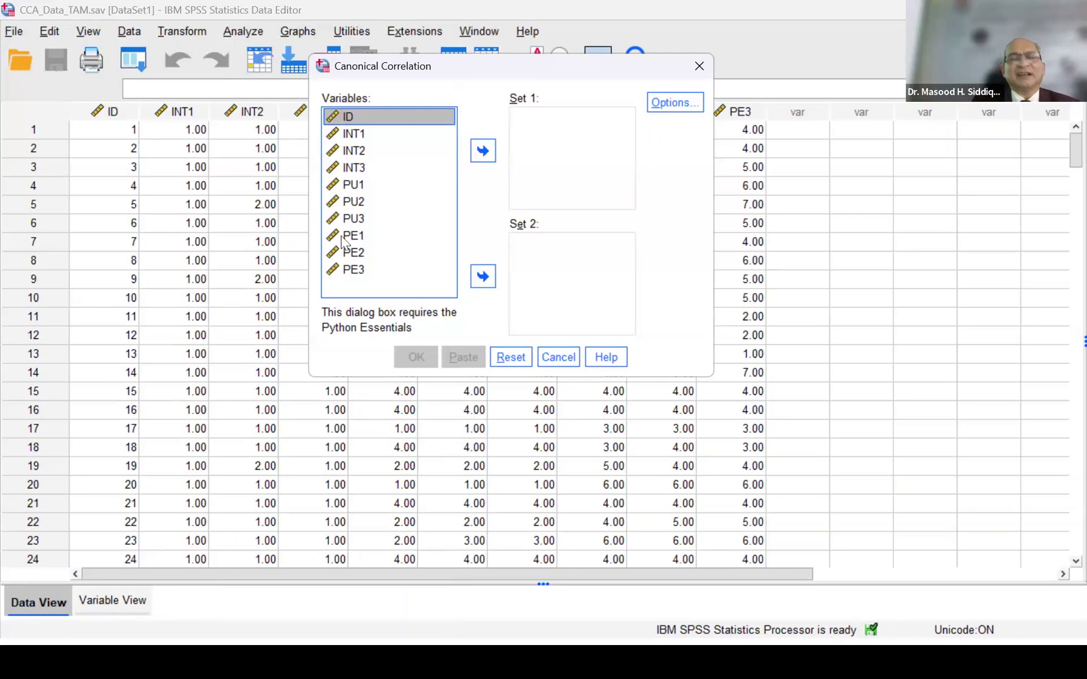
# - Assign PU1, PU2 and PU3 to Set 1 and INT1, INT2 and INT3 to Set 2 of the canonical correlation
pyautogui.click(351, 186)
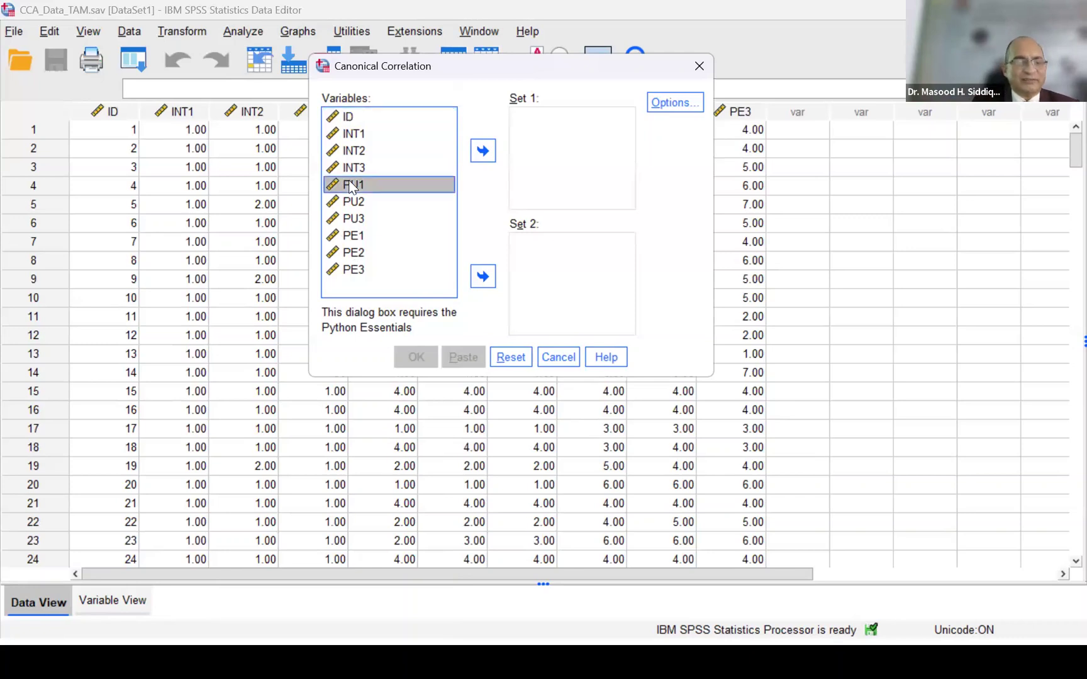
pyautogui.keyDown('shift'); pyautogui.click(350, 218); pyautogui.keyUp('shift')
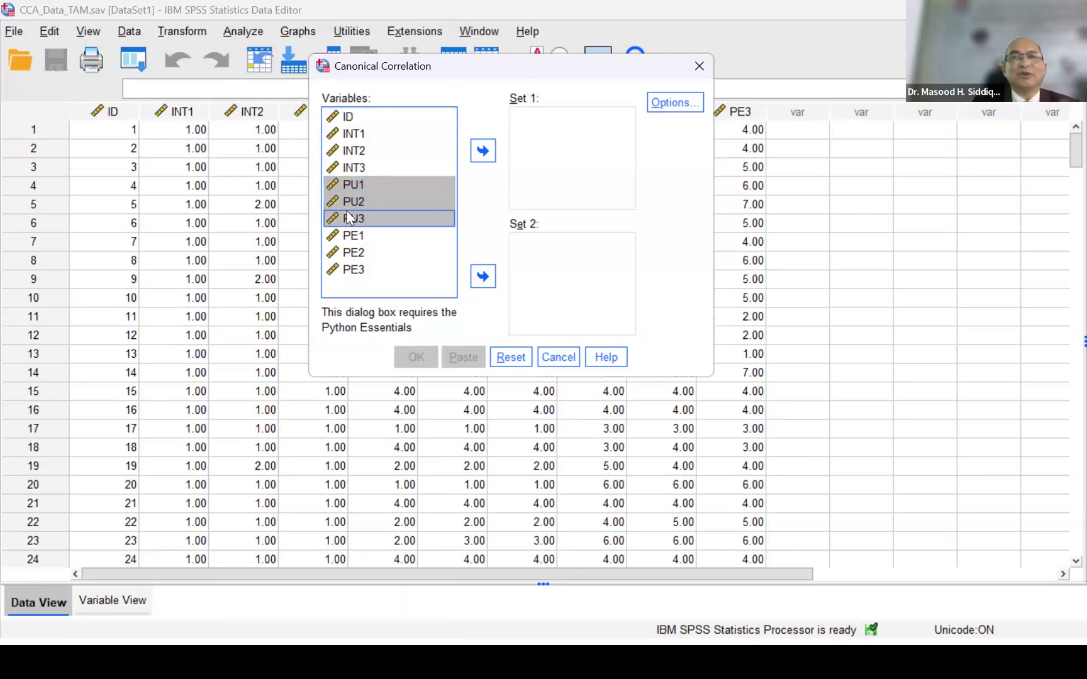
pyautogui.click(484, 152)
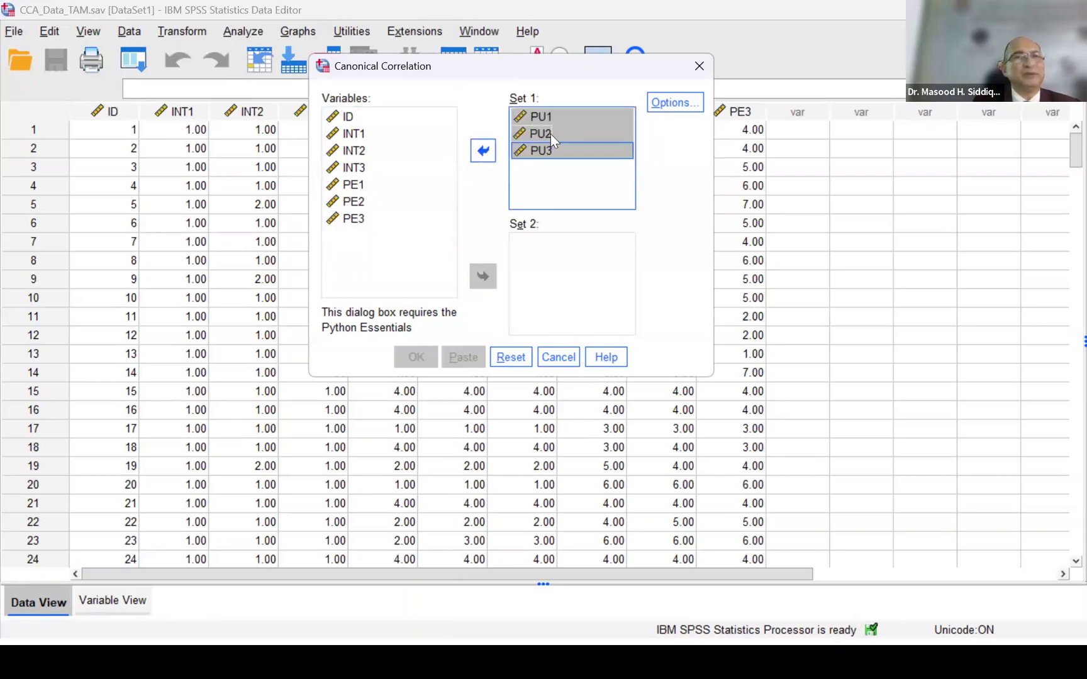
pyautogui.click(357, 135)
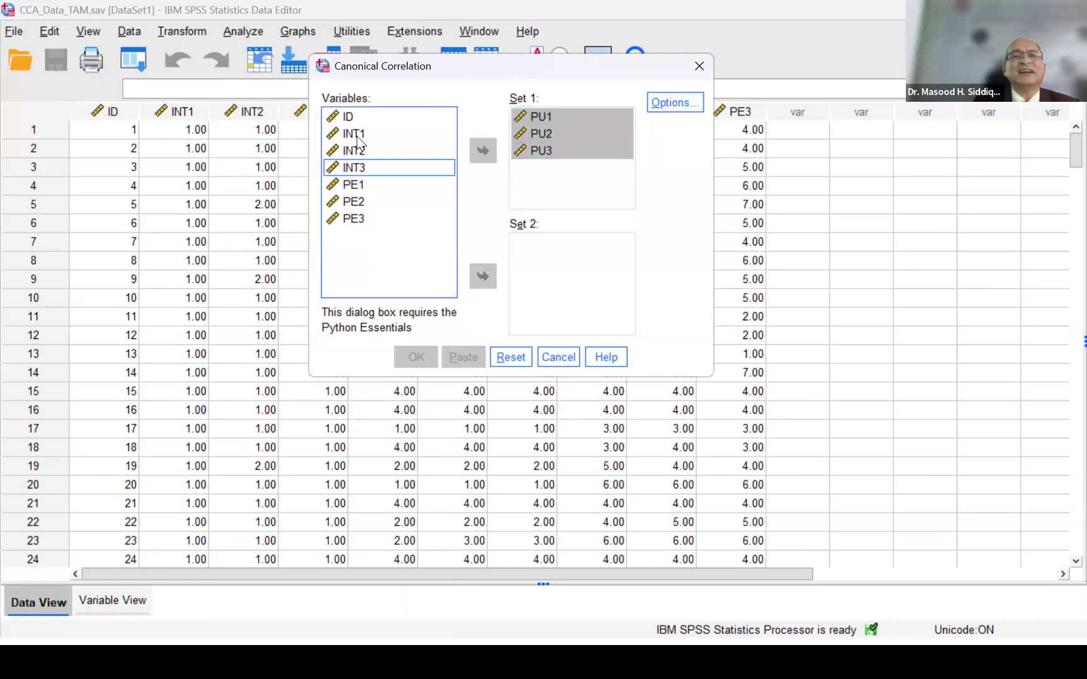
pyautogui.keyDown('shift'); pyautogui.click(353, 168); pyautogui.keyUp('shift')
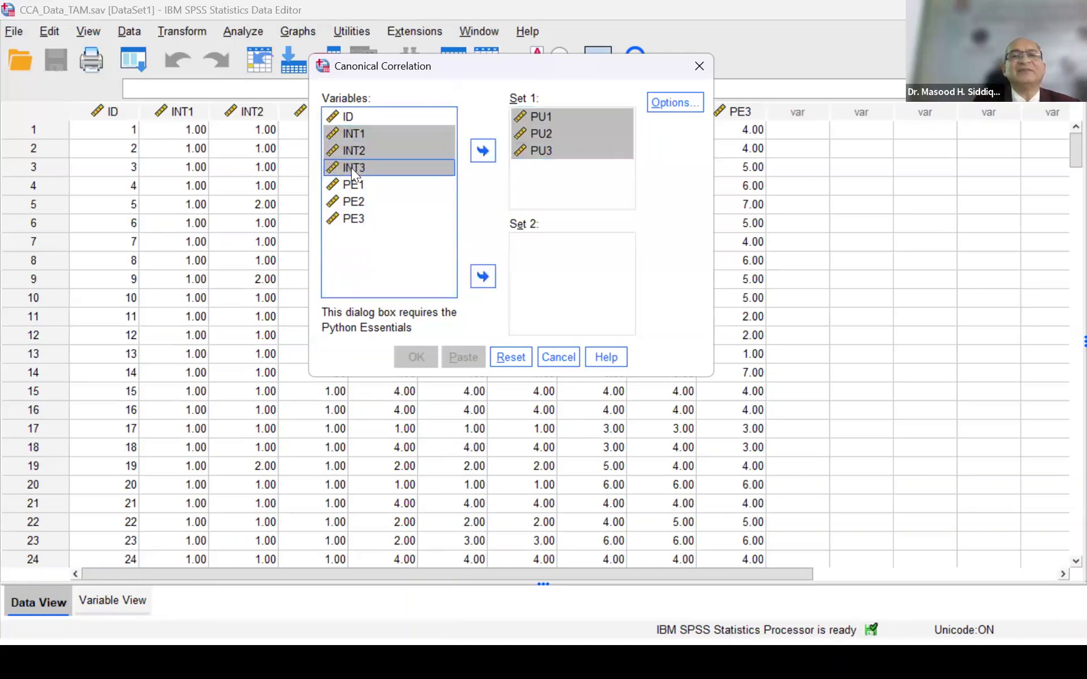
pyautogui.click(483, 277)
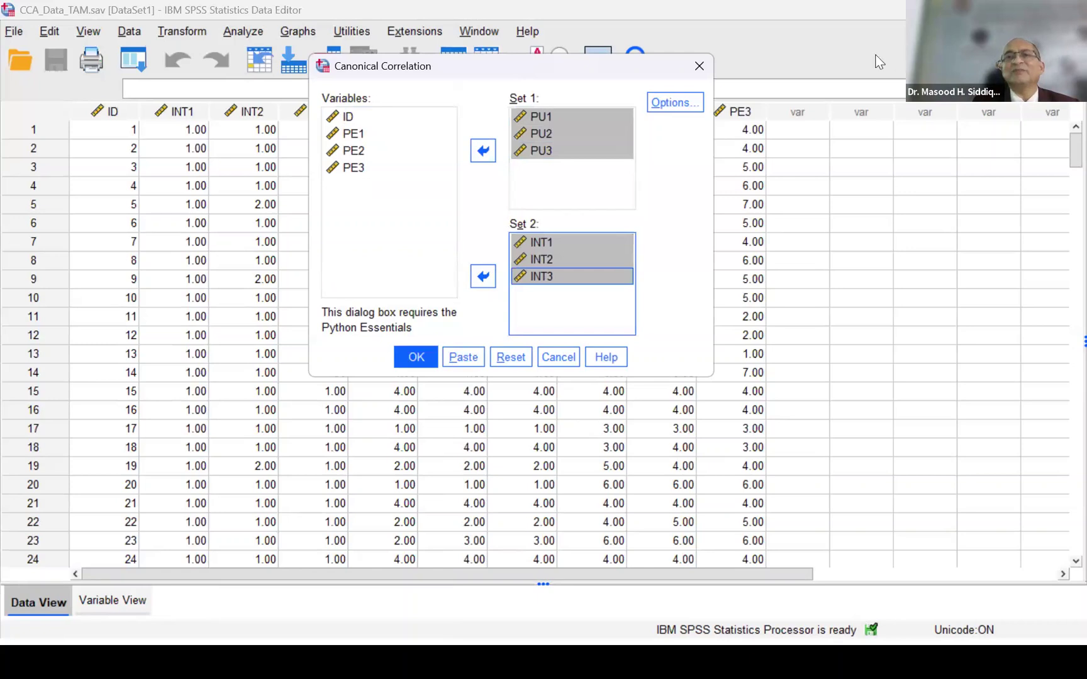
pyautogui.click(672, 101)
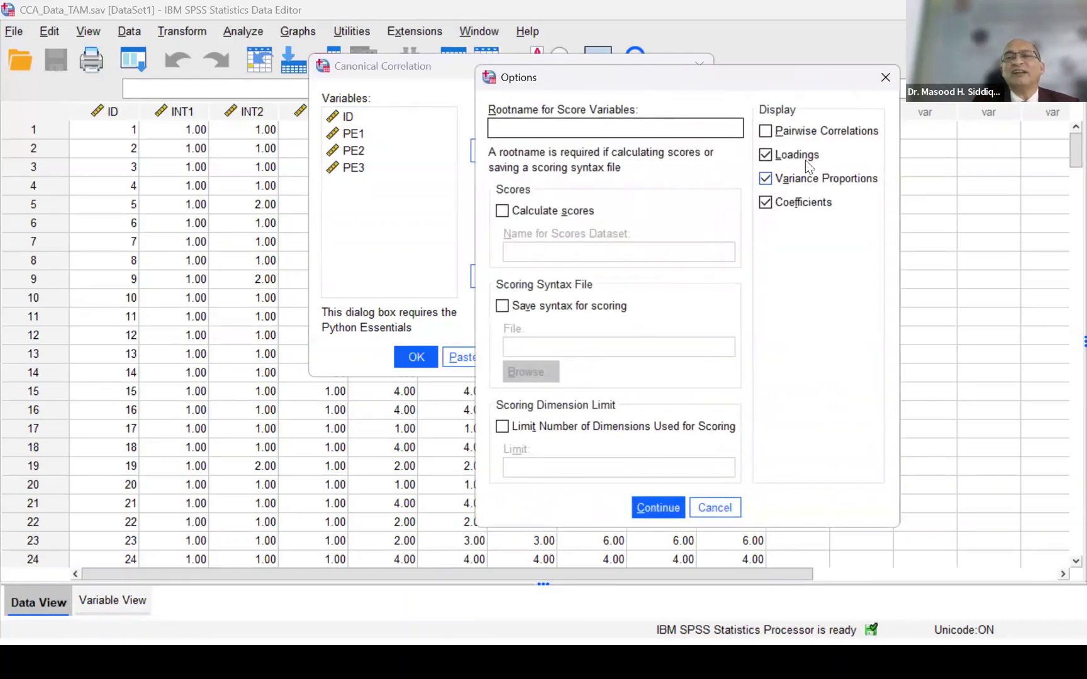
pyautogui.click(793, 132)
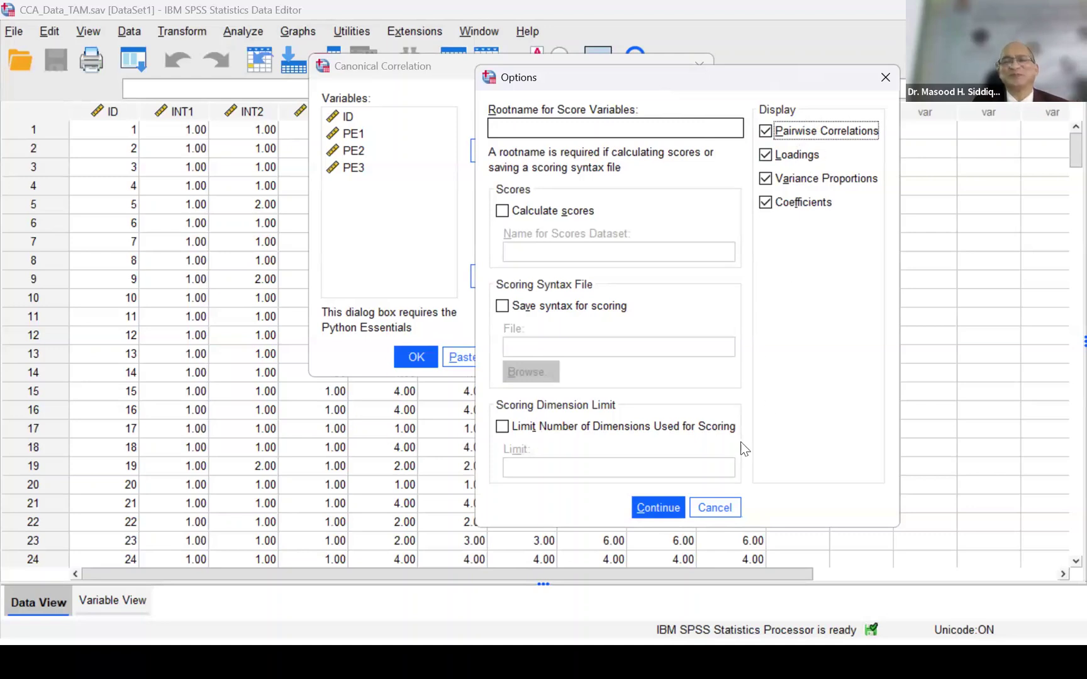
pyautogui.click(729, 510)
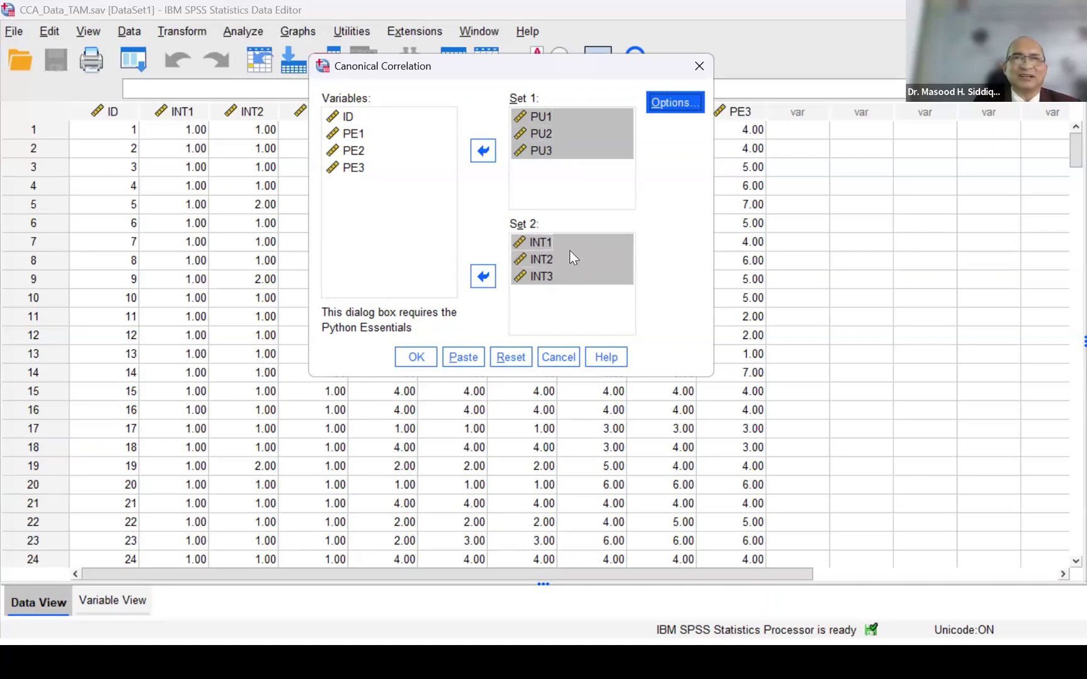
# - Add Pairwise Correlations to the displayed output options and run the canonical correlation analysis
pyautogui.click(667, 102)
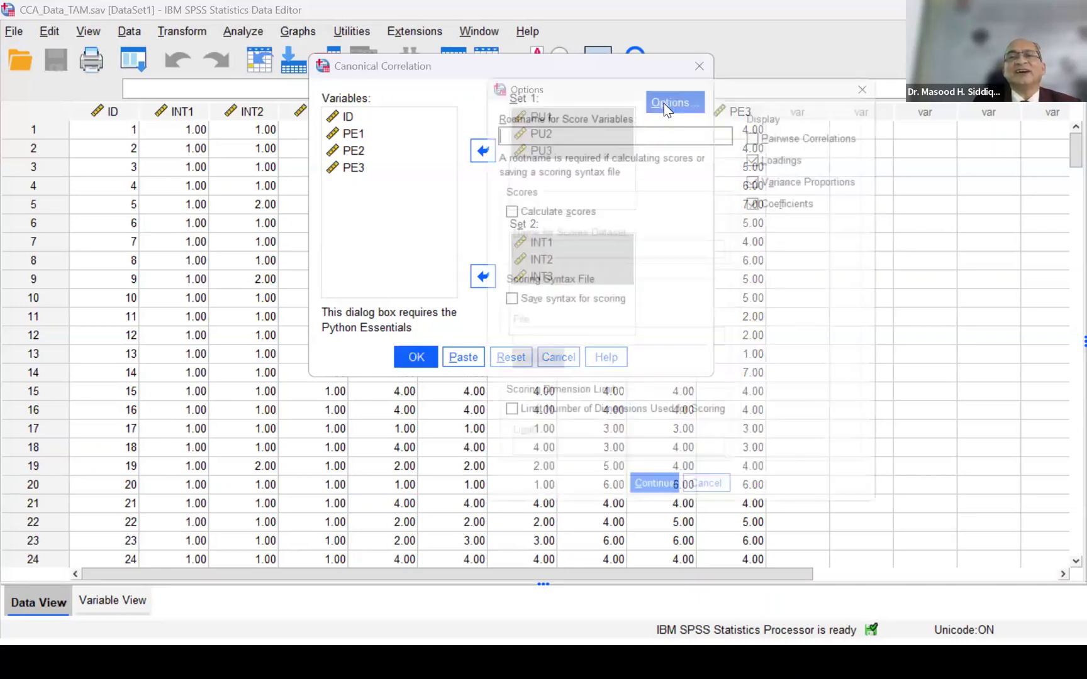
pyautogui.click(765, 131)
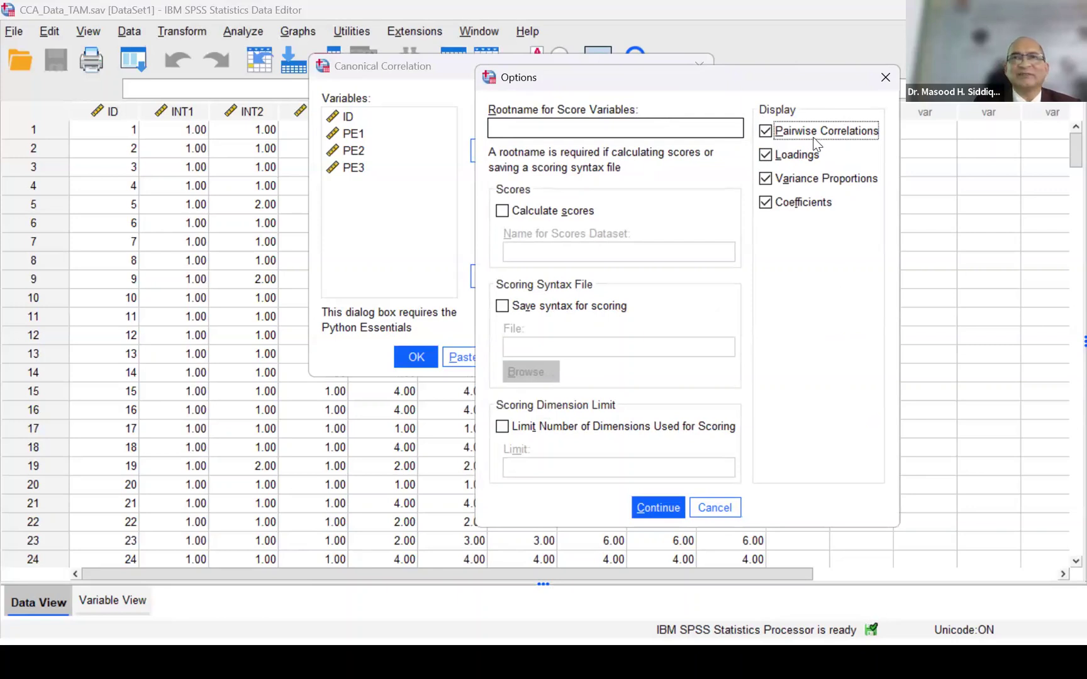
pyautogui.click(663, 505)
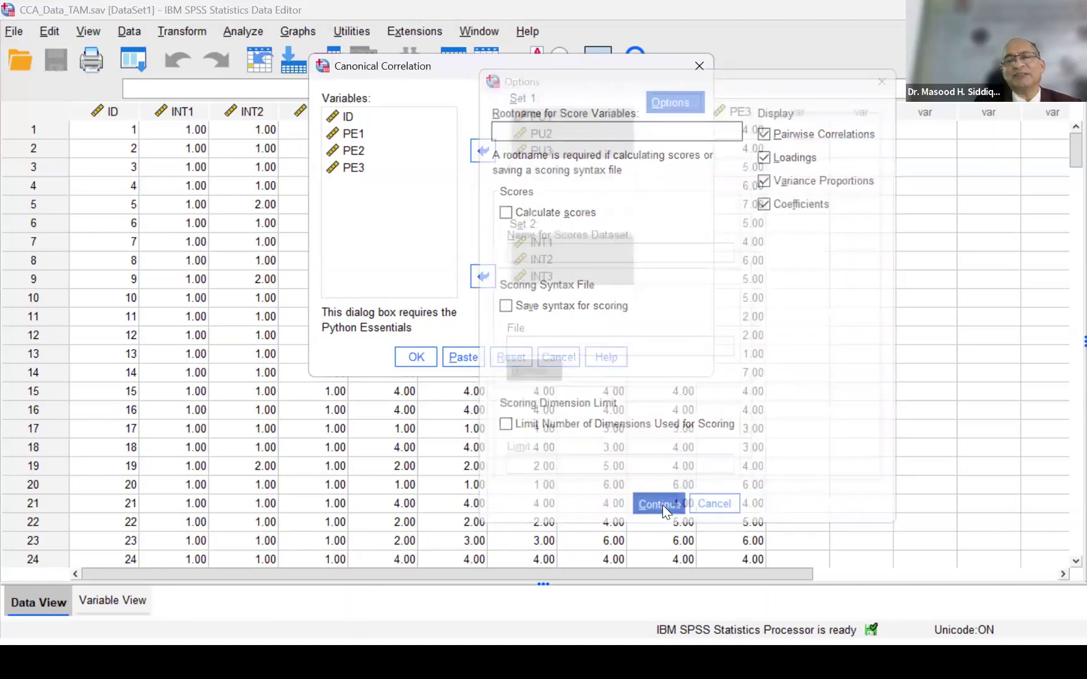
pyautogui.click(412, 362)
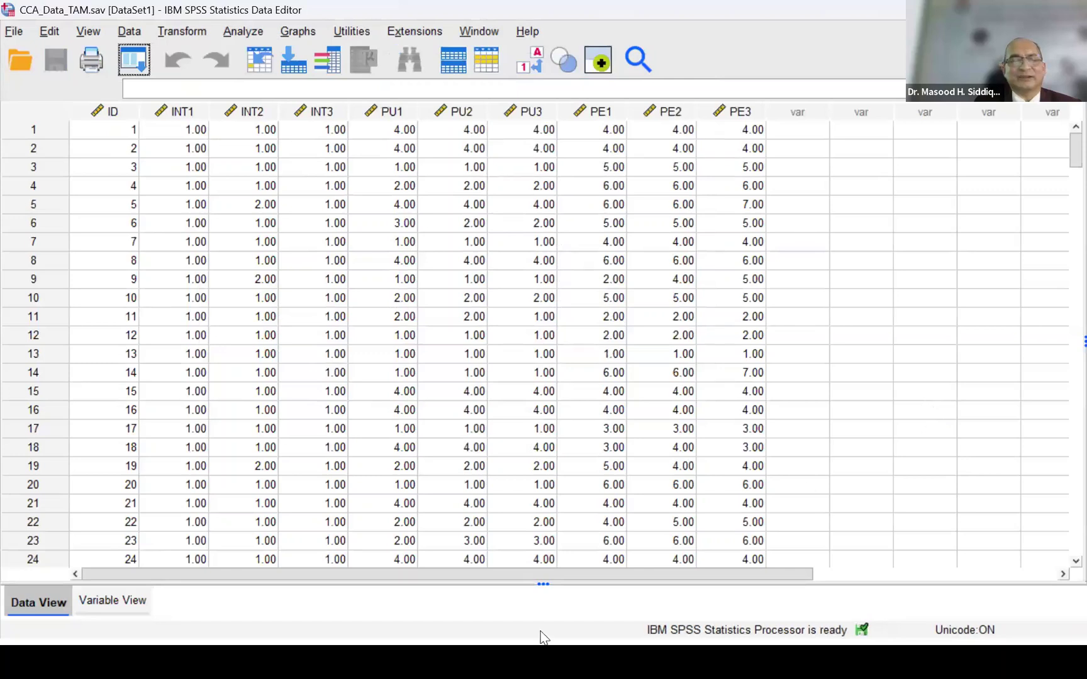
# - Review the Canonical Correlations Settings table in the SPSS output viewer and switch to the PowerPoint slide show
pyautogui.hotkey('alt', 'Tab')
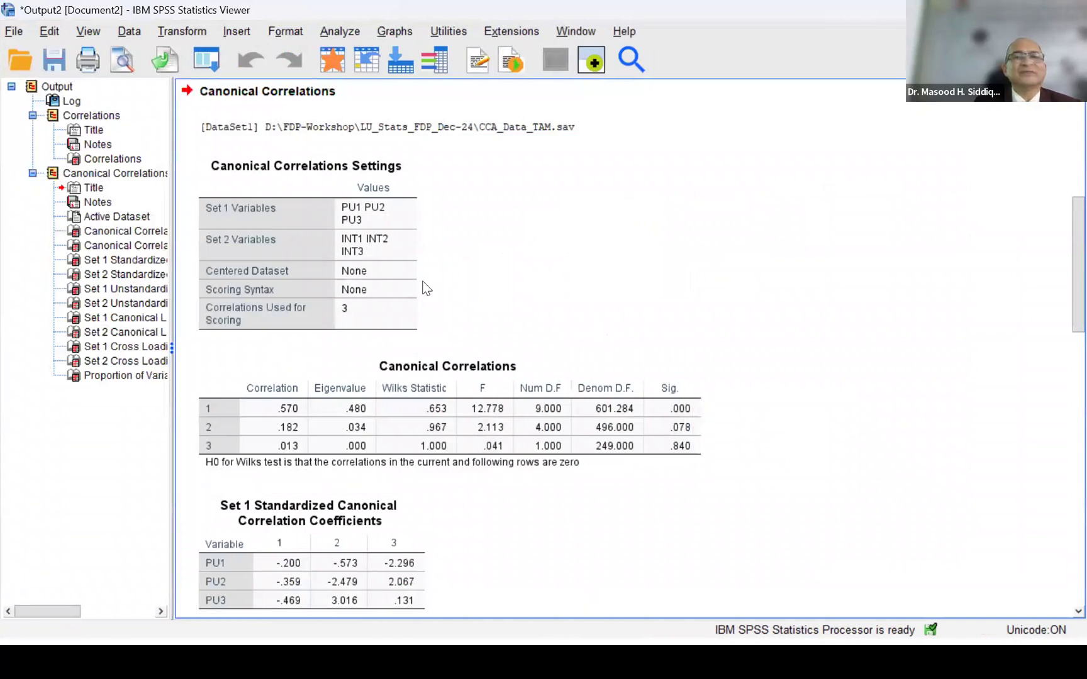
pyautogui.click(378, 277)
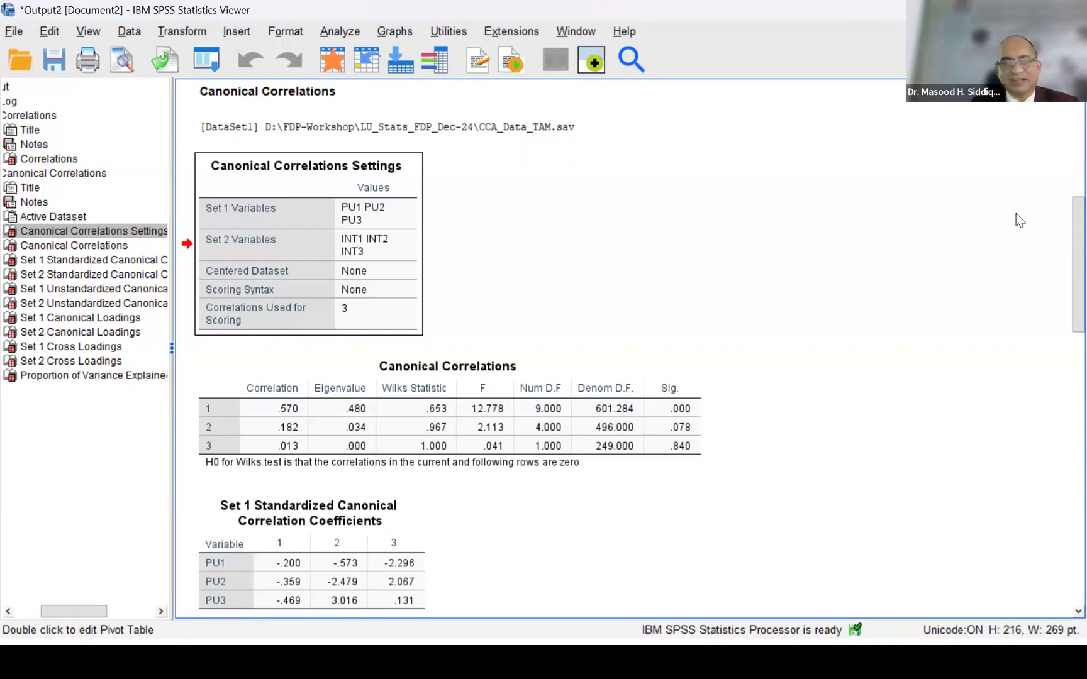
pyautogui.hotkey('alt', 'Tab')
pyautogui.hotkey('alt', 'Tab')
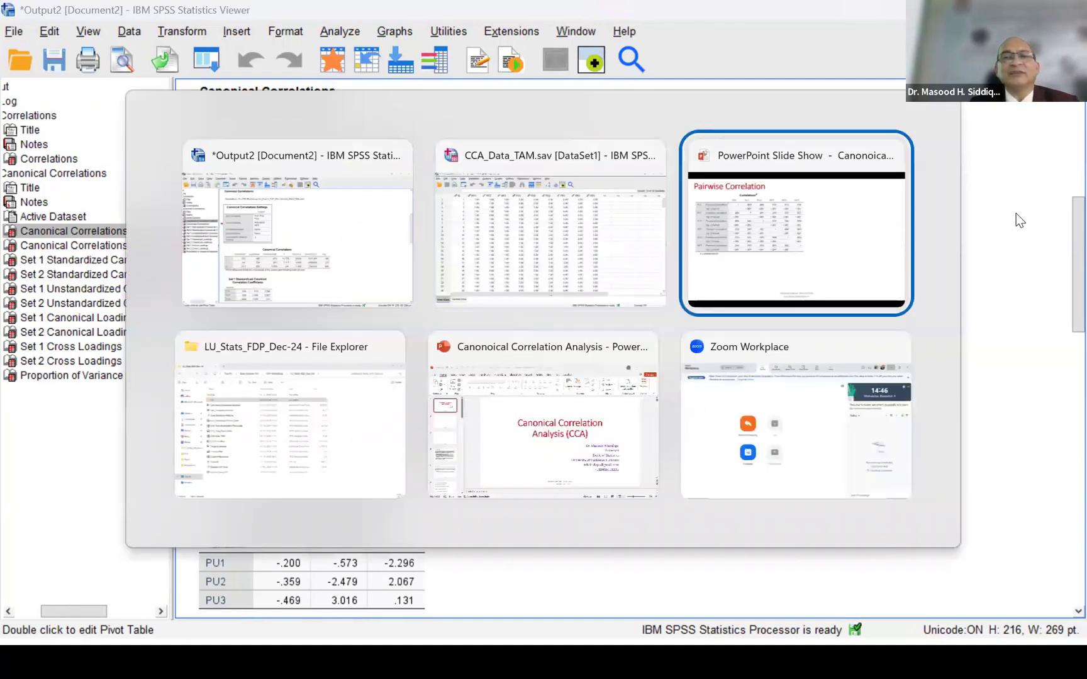
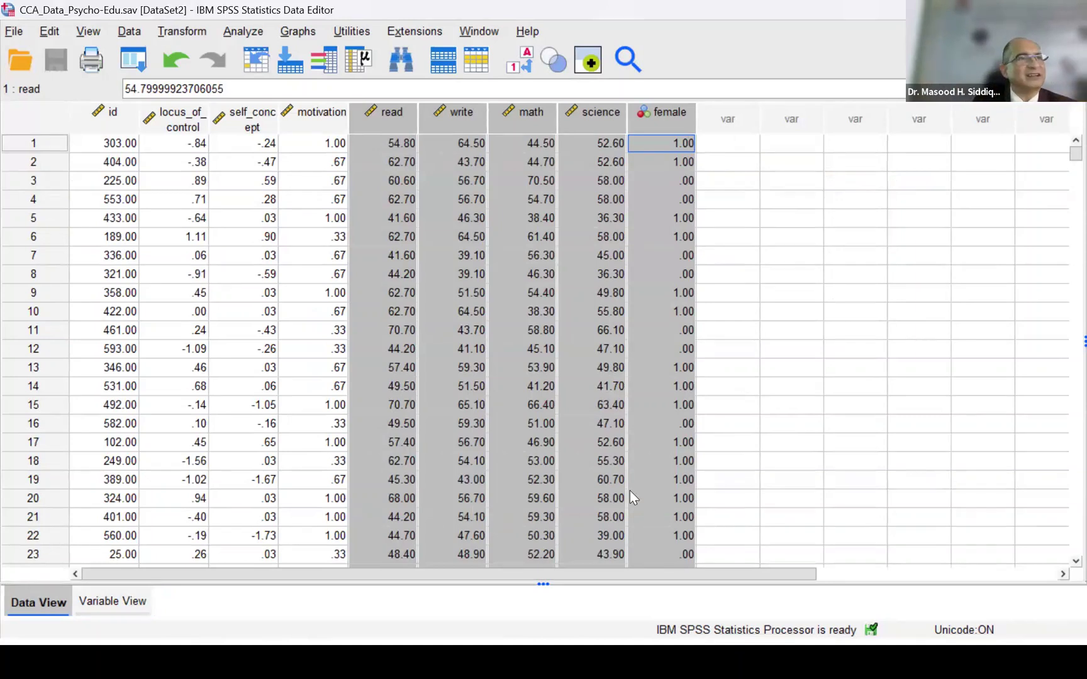
# - In a new syntax file, paste manova locus_of_control self_concept motivation with read write math science female/ DISCRIM ALL ALPHA (1)/ PRINT = SIGNIF (MULTIV EIGEN DIMENR)
pyautogui.click(967, 274)
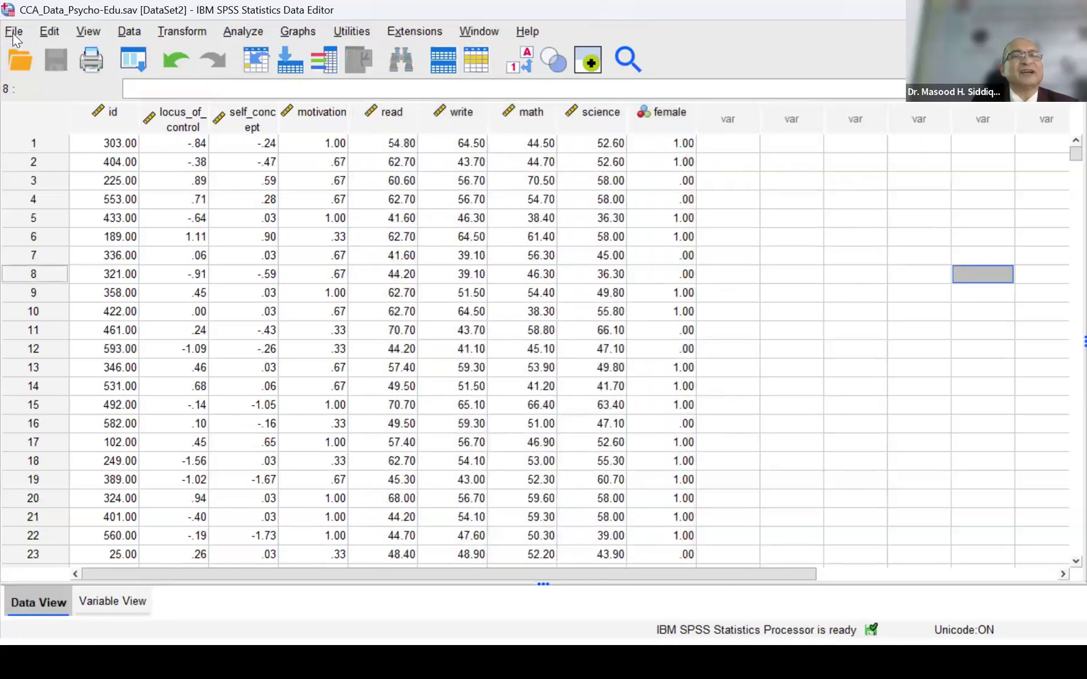
pyautogui.click(14, 34)
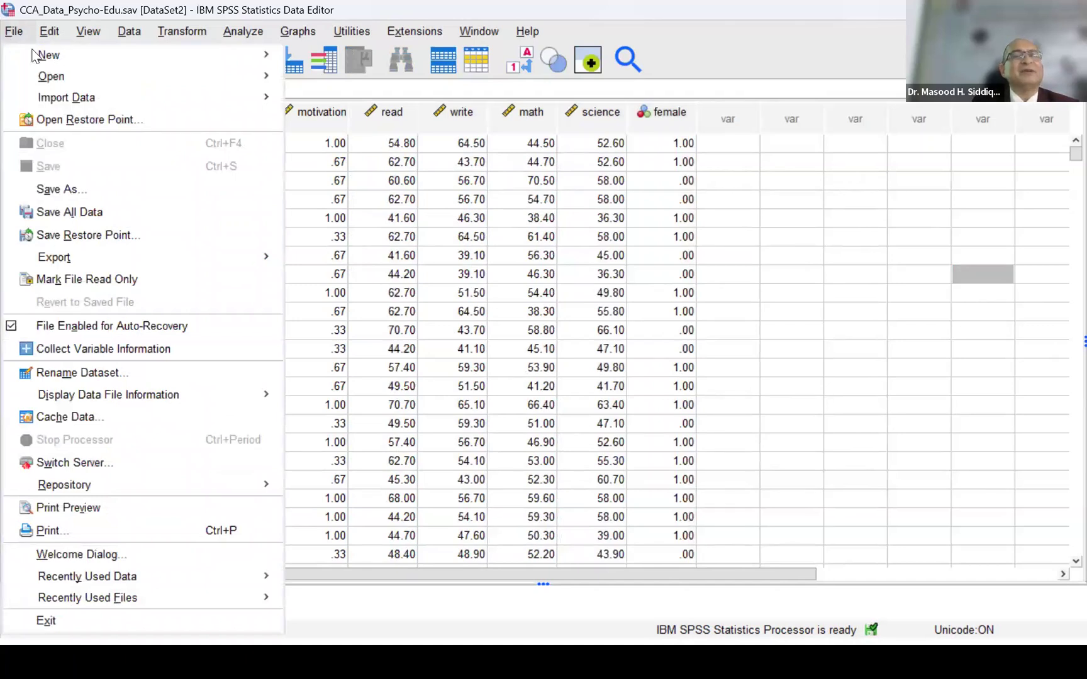
pyautogui.moveTo(39, 57)
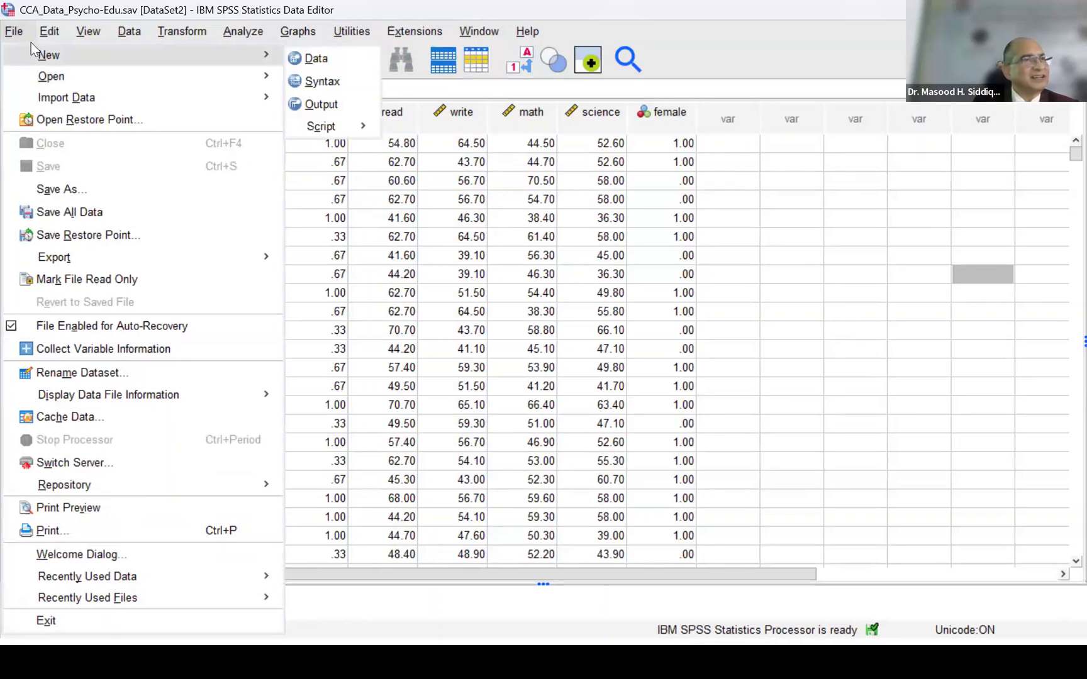
pyautogui.moveTo(51, 78)
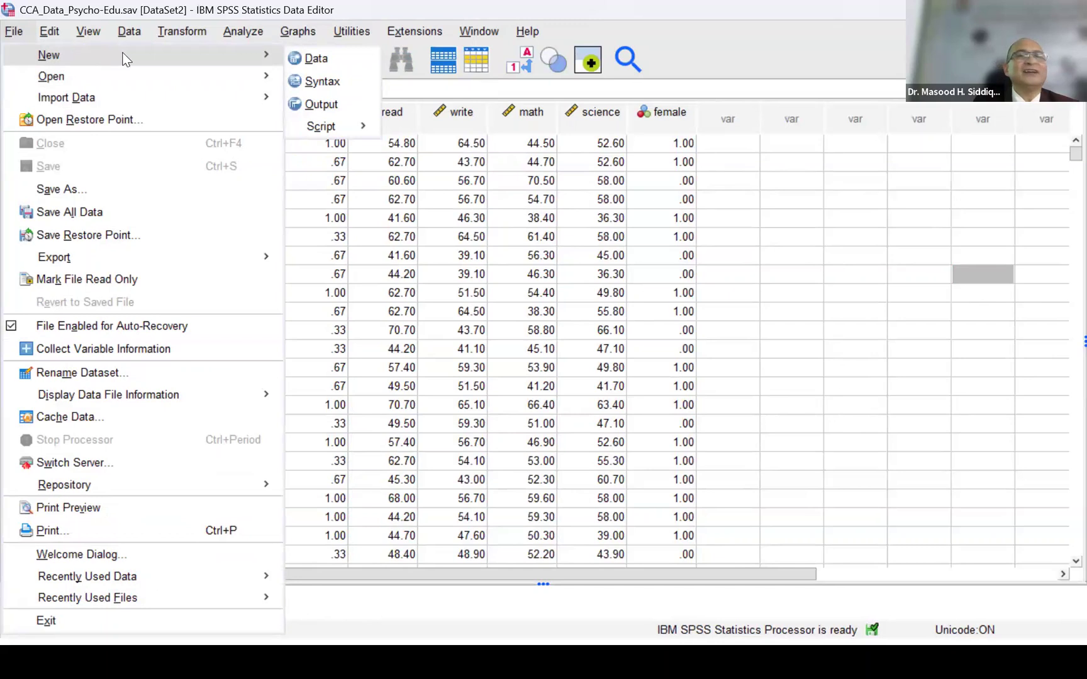
pyautogui.click(346, 90)
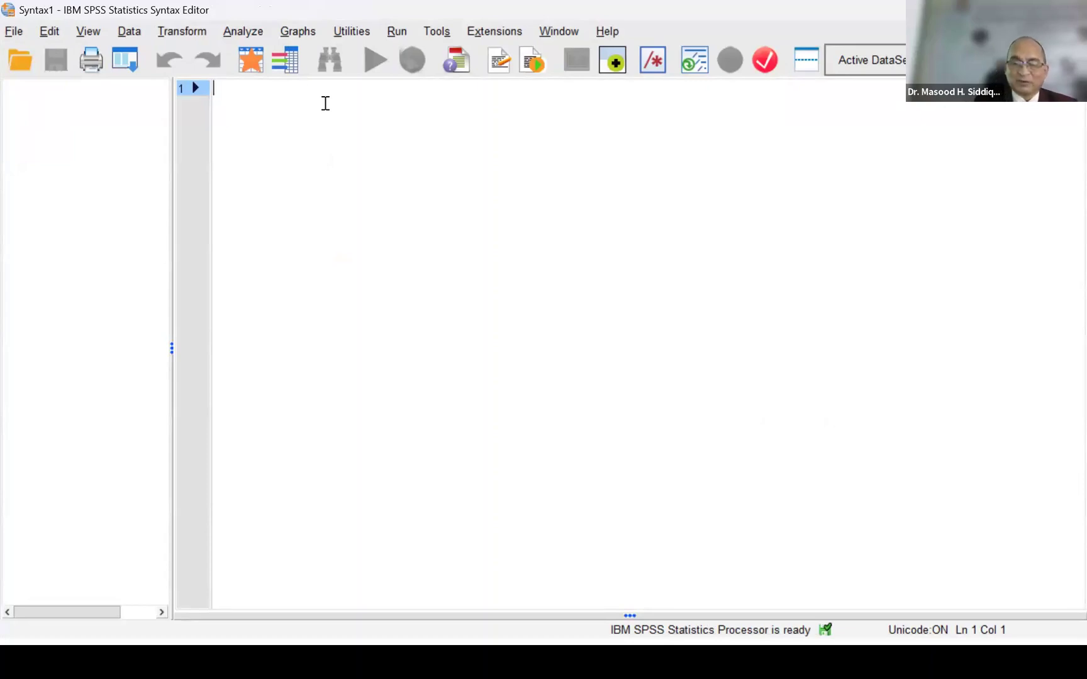
pyautogui.write('manova locus_of_control self_concept motivation with read write math science female/ DISCRIM ALL ALPHA(1)/ PRINT = SIGNIF (MULTIV EIGEN DIMENR).')
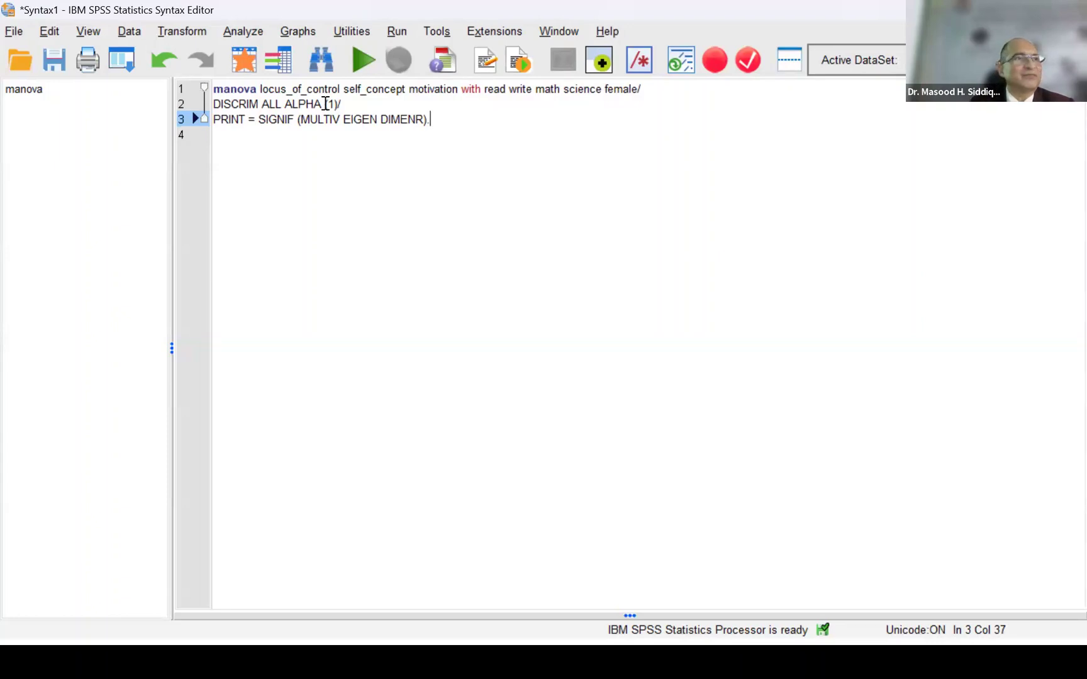
# - Copy the variable name locus_of_control from the variable definitions of CCA_Data_Psycho-Edu.sav and paste it on line 4 of the syntax
pyautogui.hotkey('alt', 'Tab')
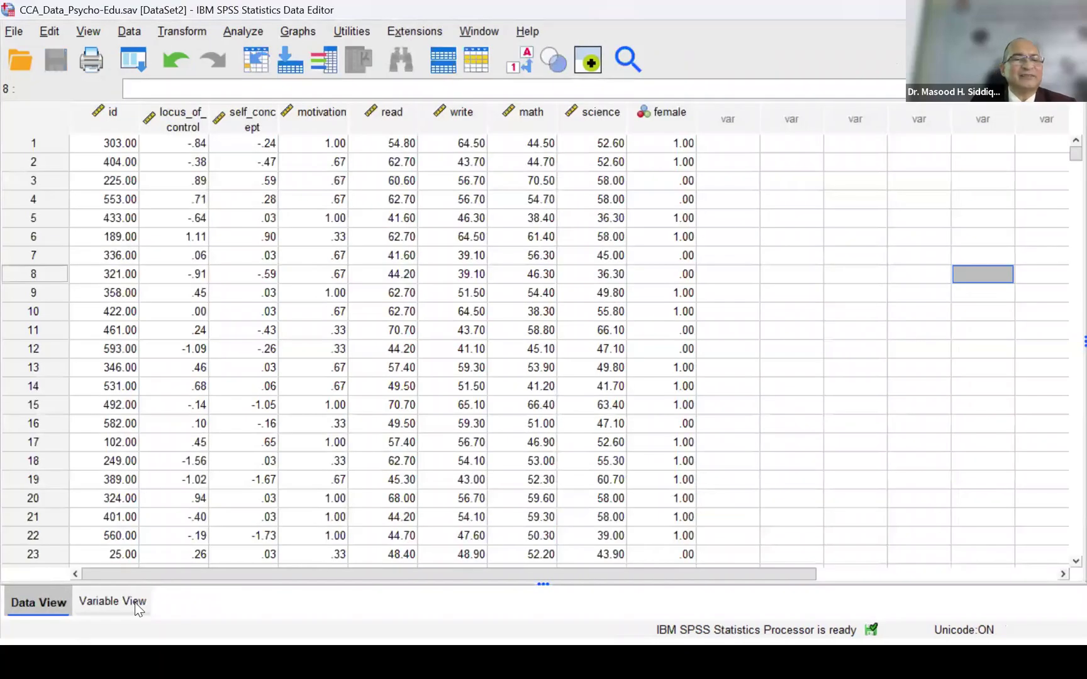
pyautogui.hotkey('ctrl', 't')
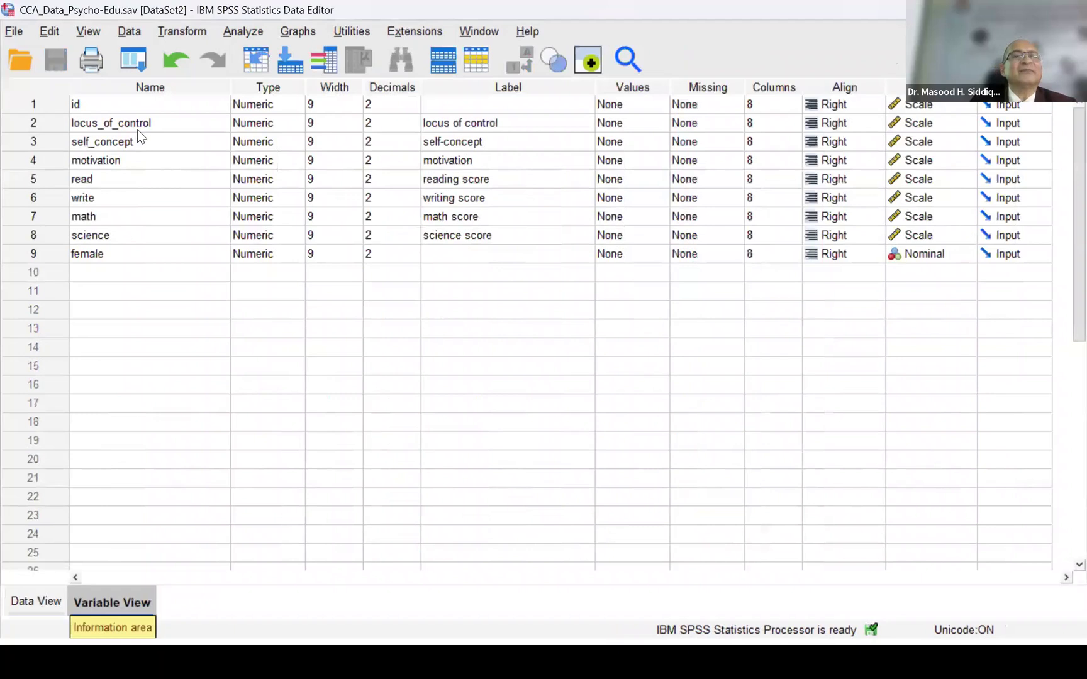
pyautogui.click(150, 123)
pyautogui.click(151, 123)
pyautogui.doubleClick(71, 126)
pyautogui.hotkey('ctrl', 'c')
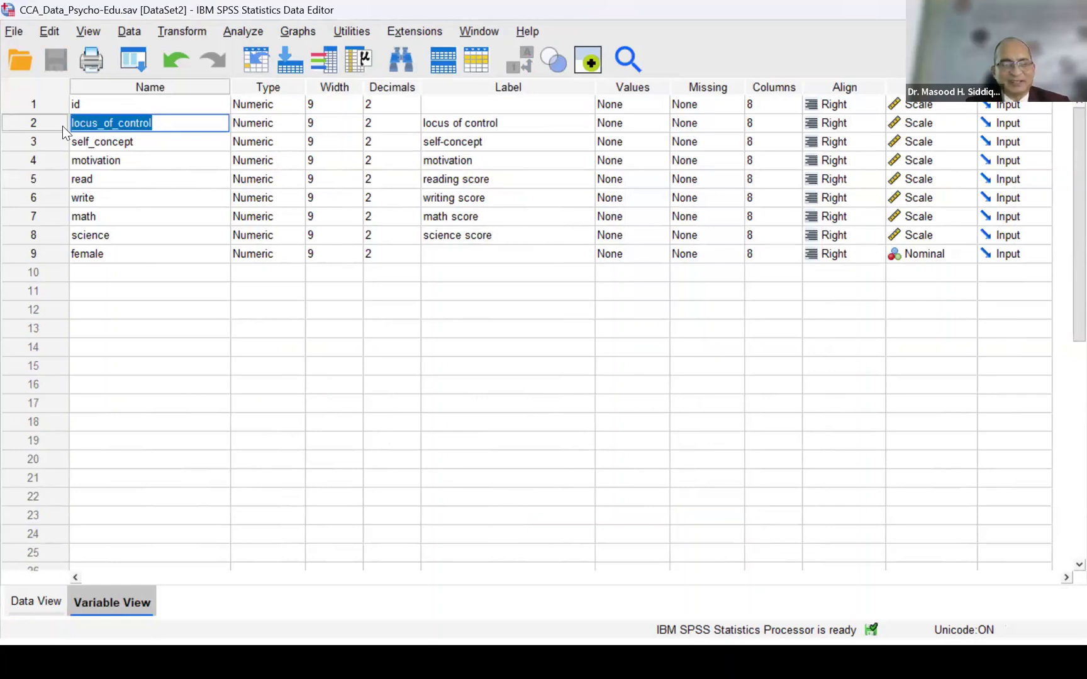
pyautogui.hotkey('alt', 'Tab')
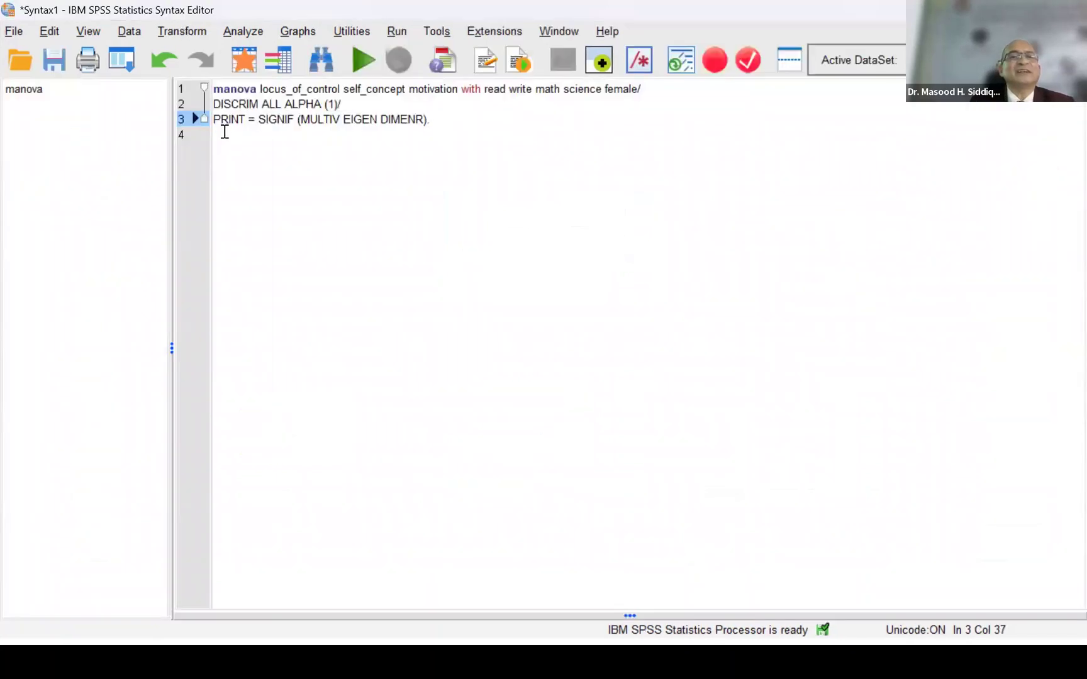
pyautogui.click(225, 134)
pyautogui.hotkey('ctrl', 'v')
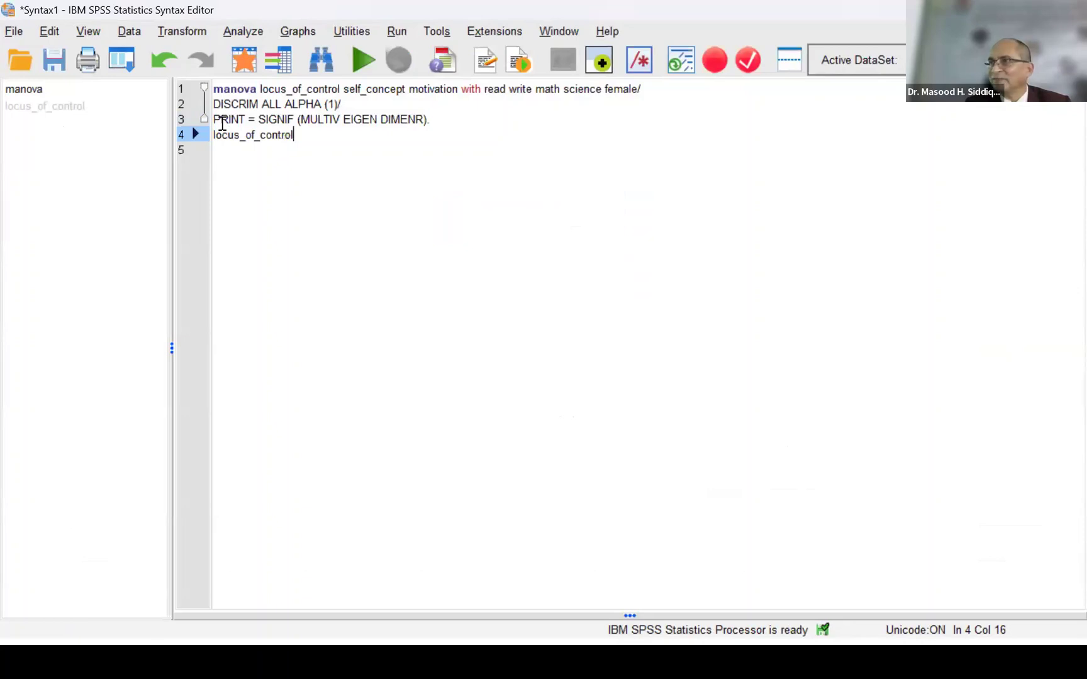
# - Delete the pasted variable name from line 4, leaving only the MANOVA command in the syntax
pyautogui.press('BackSpace')
pyautogui.press('BackSpace')
pyautogui.press('BackSpace')
pyautogui.press('BackSpace')
pyautogui.press('BackSpace')
pyautogui.press('BackSpace')
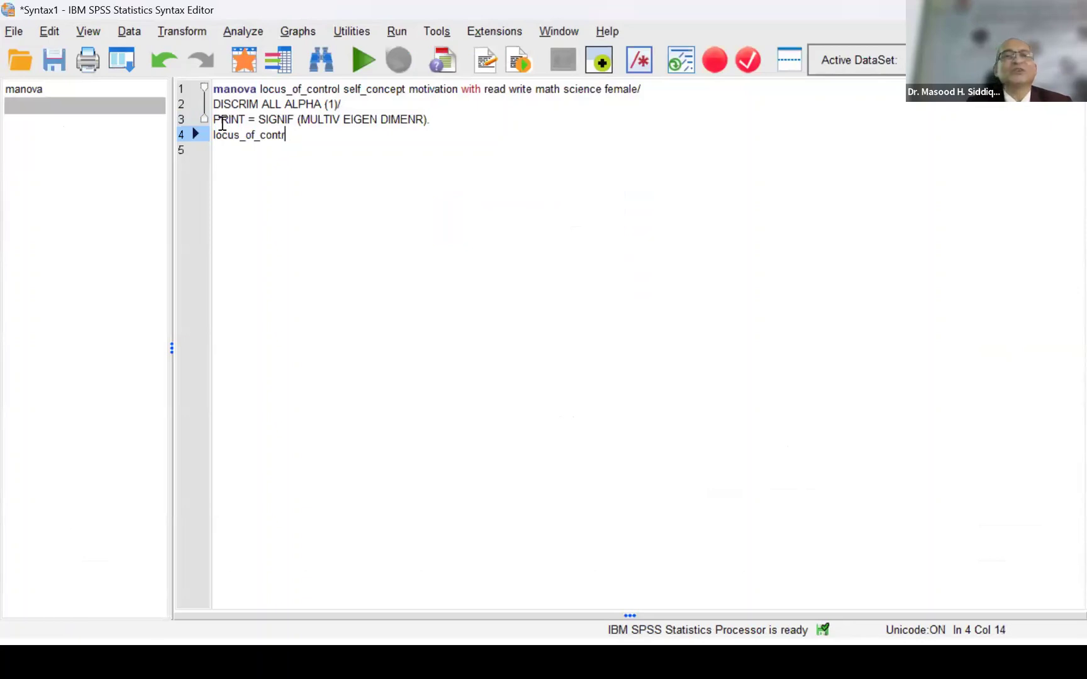
pyautogui.press('BackSpace')
pyautogui.press('BackSpace')
pyautogui.press('BackSpace')
pyautogui.press('BackSpace')
pyautogui.press('BackSpace')
pyautogui.press('BackSpace')
pyautogui.press('BackSpace')
pyautogui.press('BackSpace')
pyautogui.press('BackSpace')
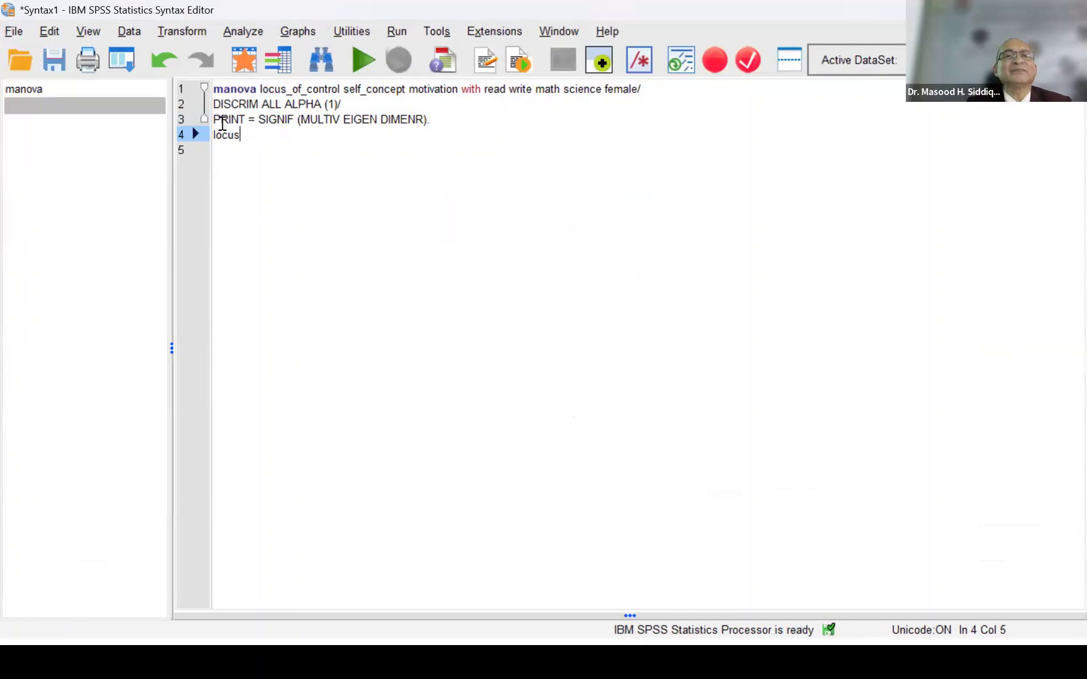
pyautogui.press('BackSpace')
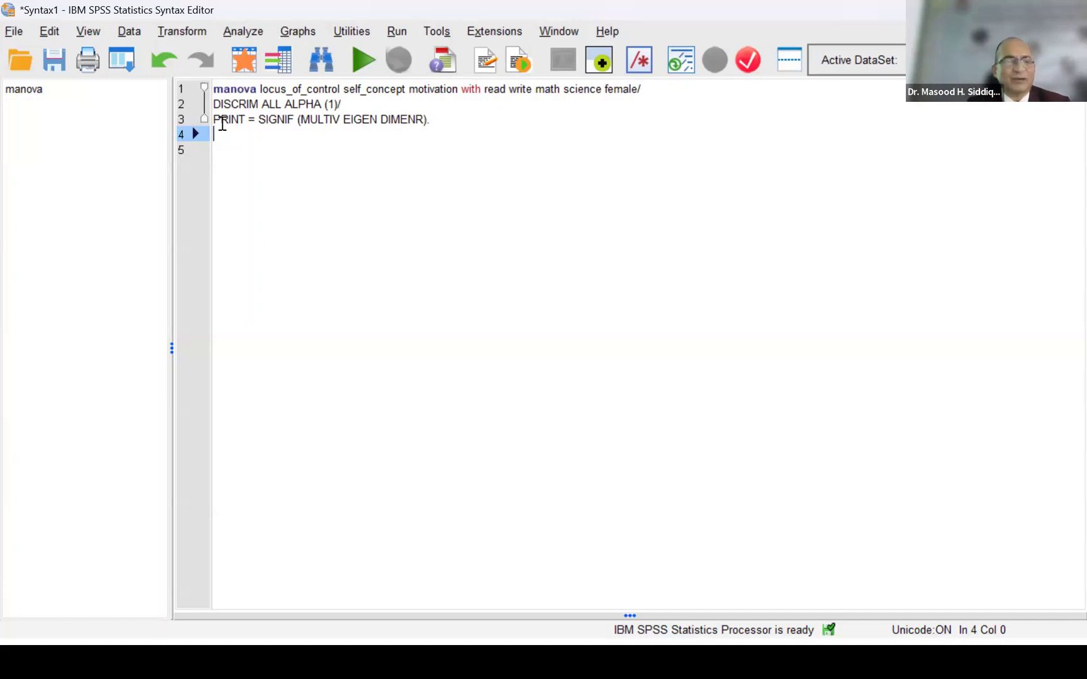
# - Switch from the syntax to another open window
pyautogui.hotkey('alt', 'Tab')
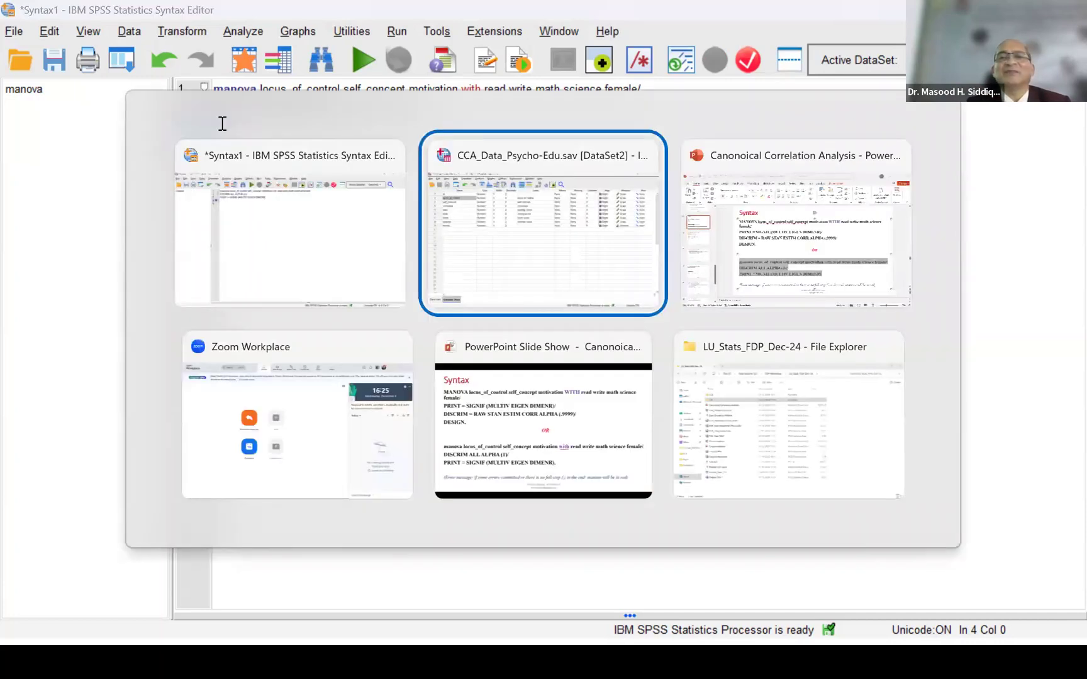